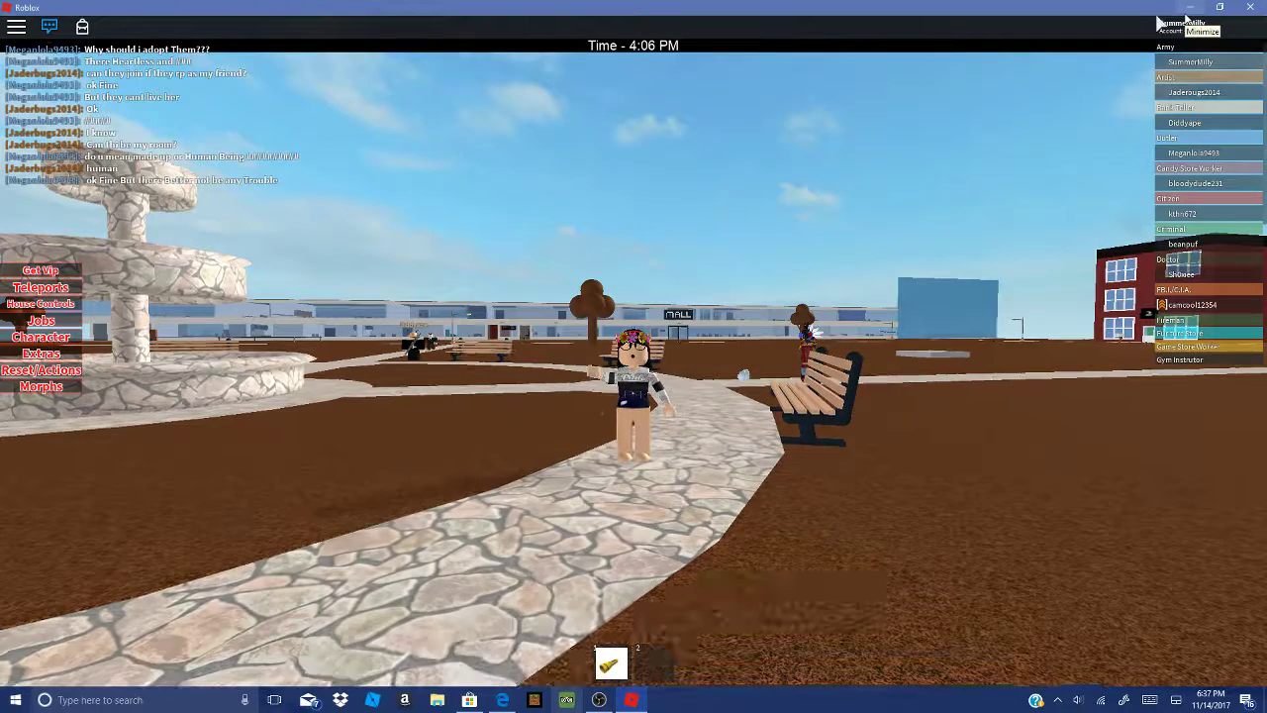
After checking the recorder, walk the avatar to the fountain and cheer with both arms raised.
click(599, 699)
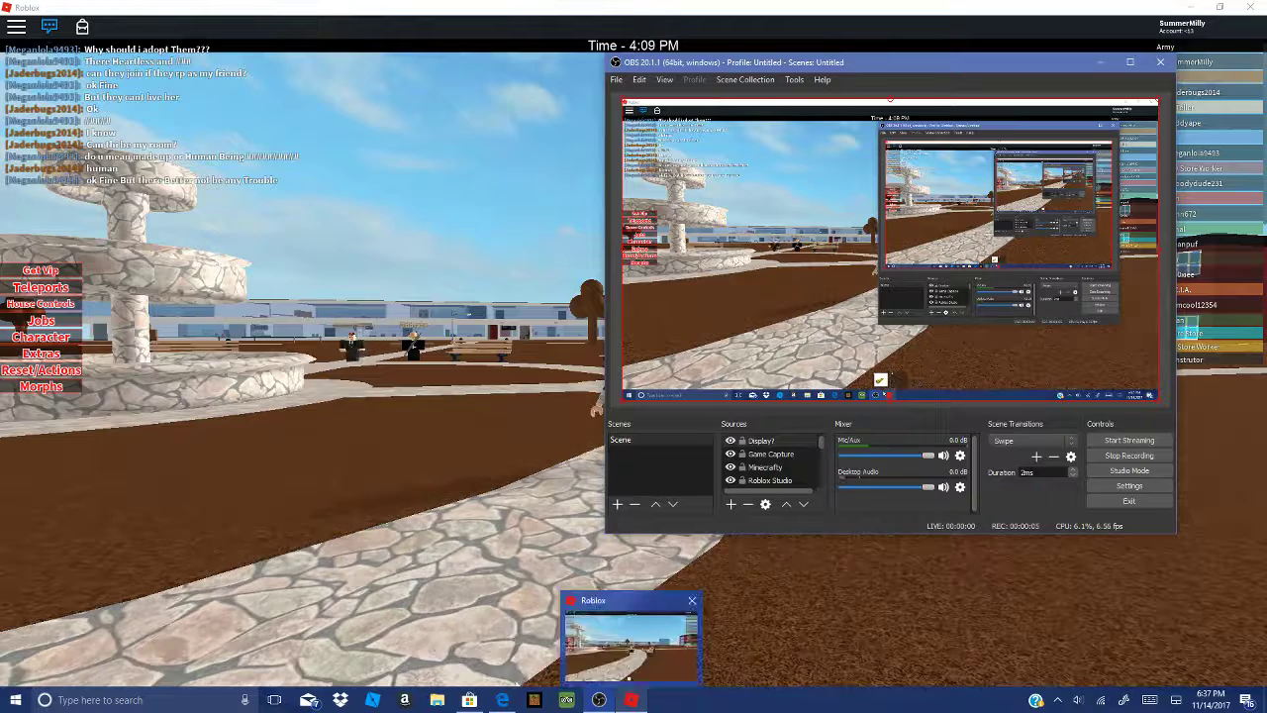
click(1106, 59)
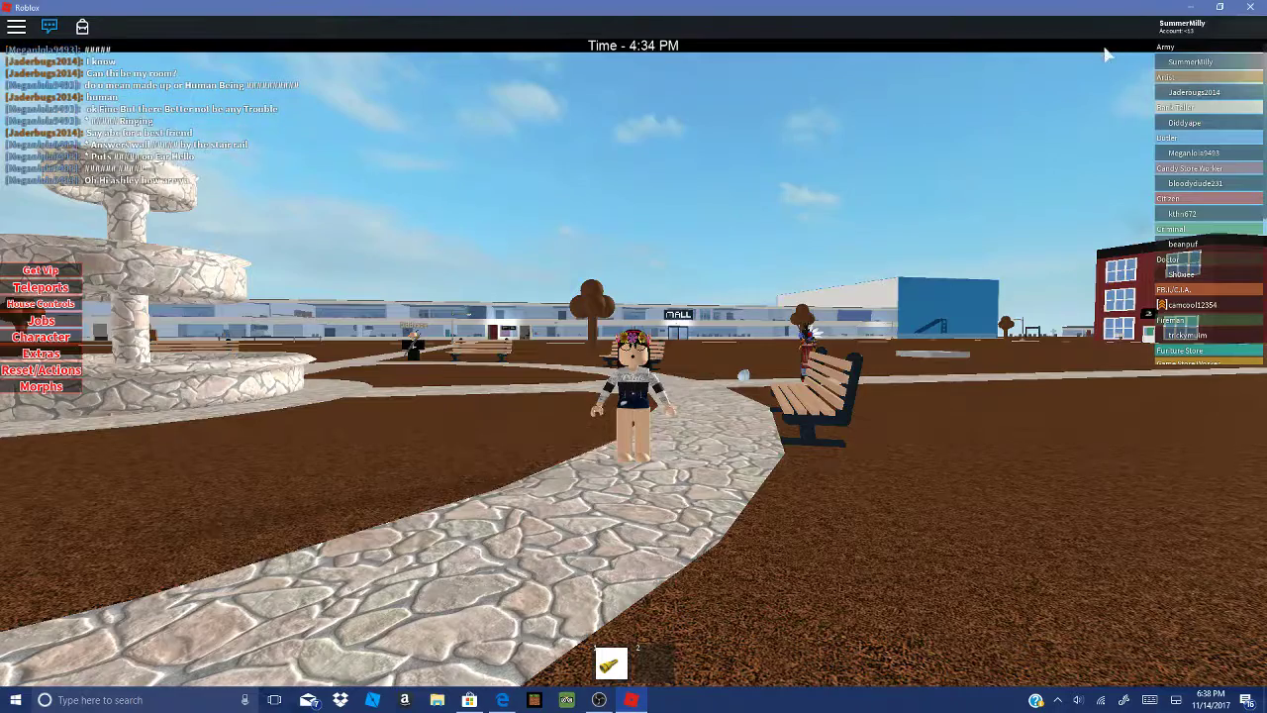
key(w)
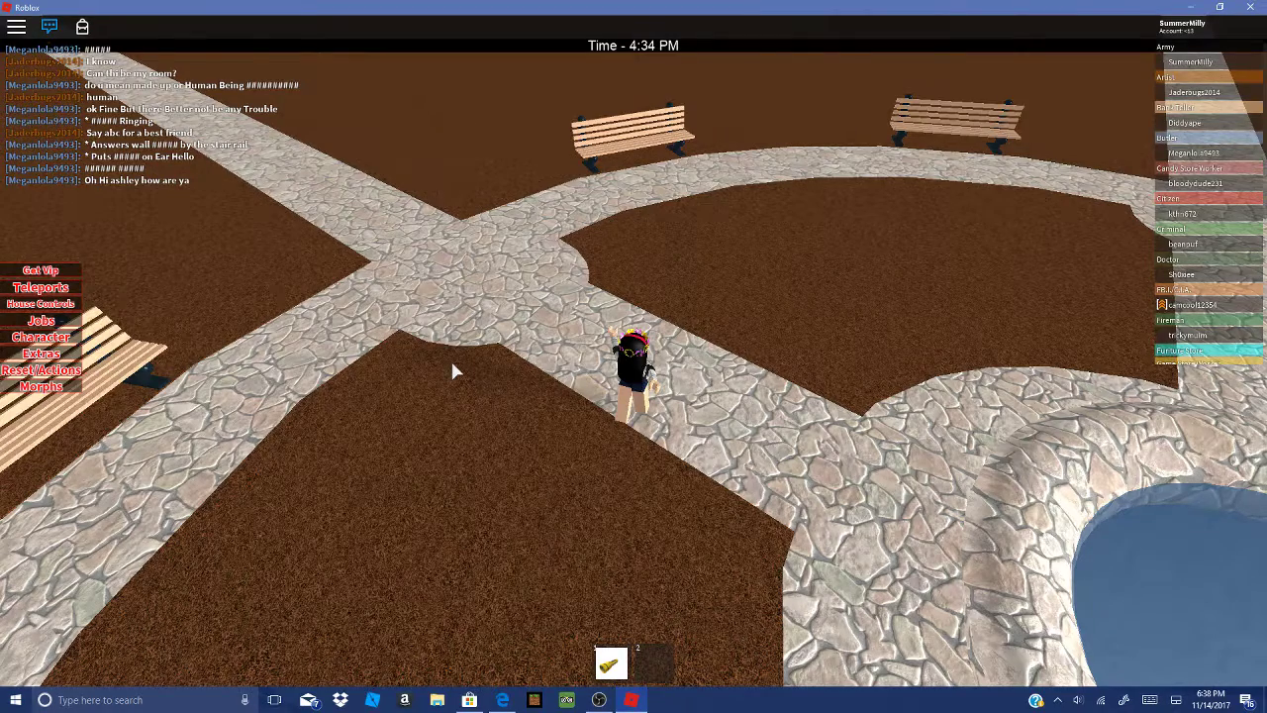
key(w)
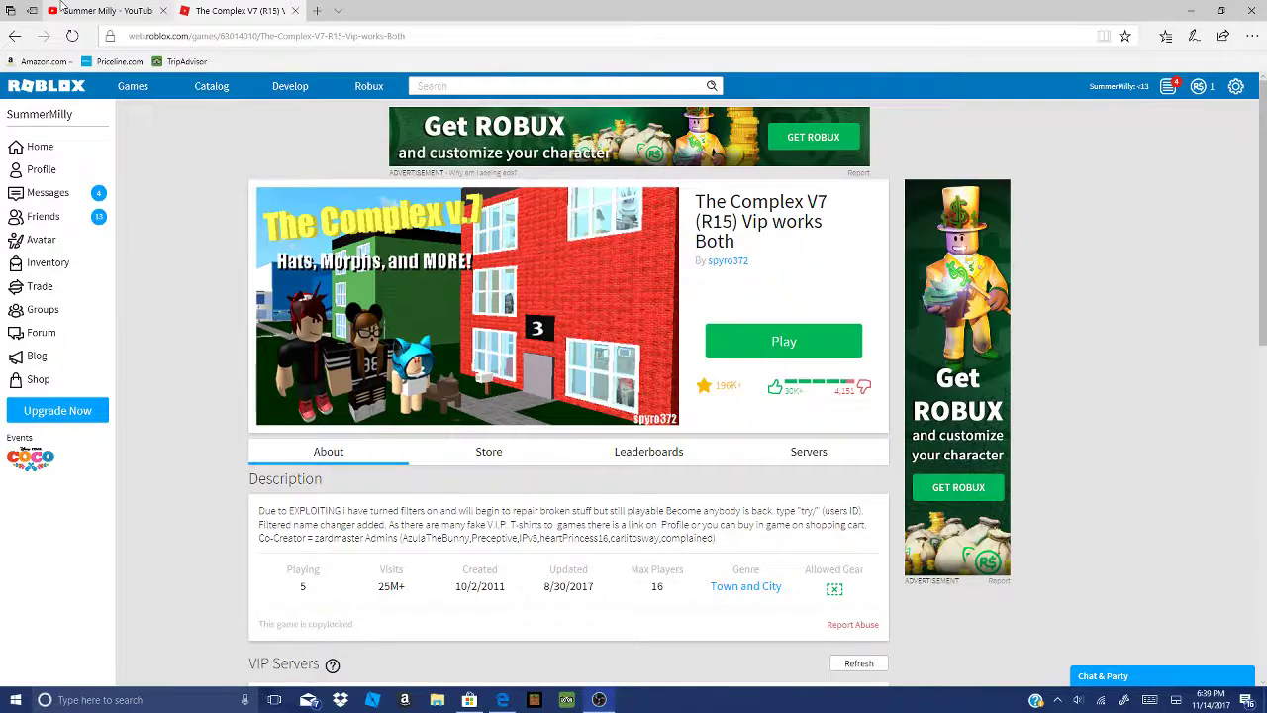
Switch to the Summer Milly channel and expand its uploads with Show More.
click(104, 11)
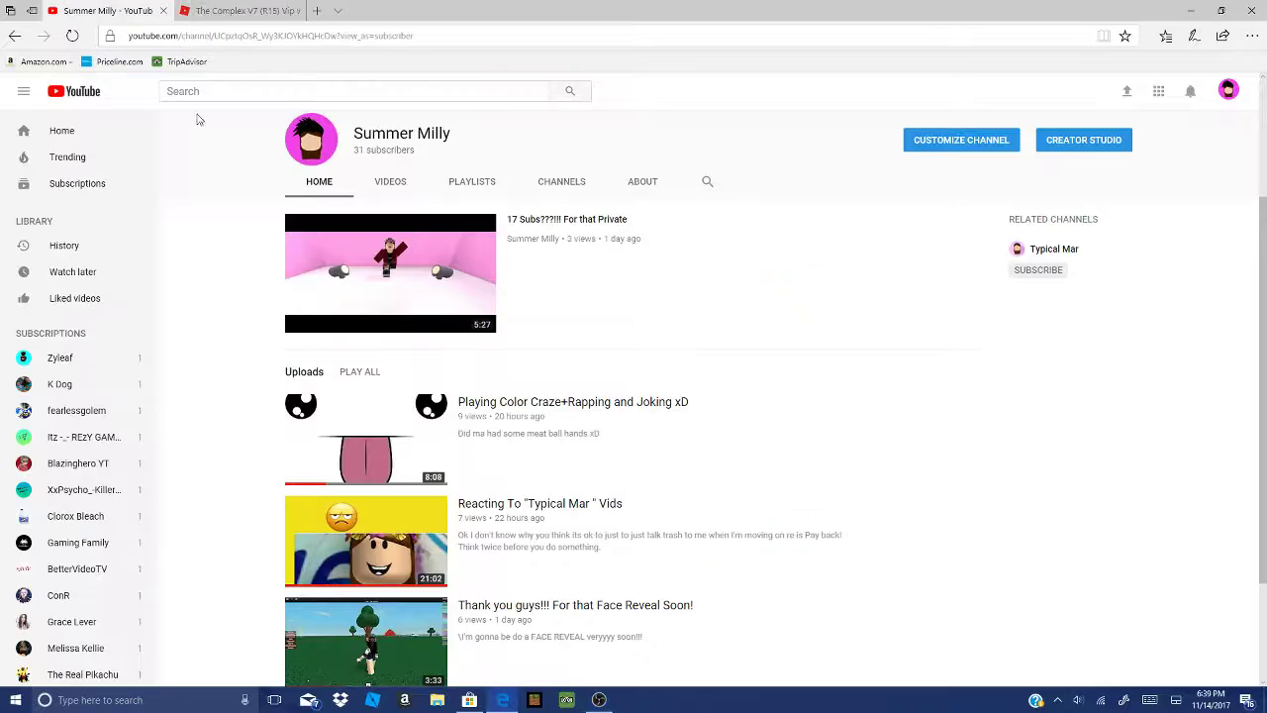
scroll(460, 272, up, 2)
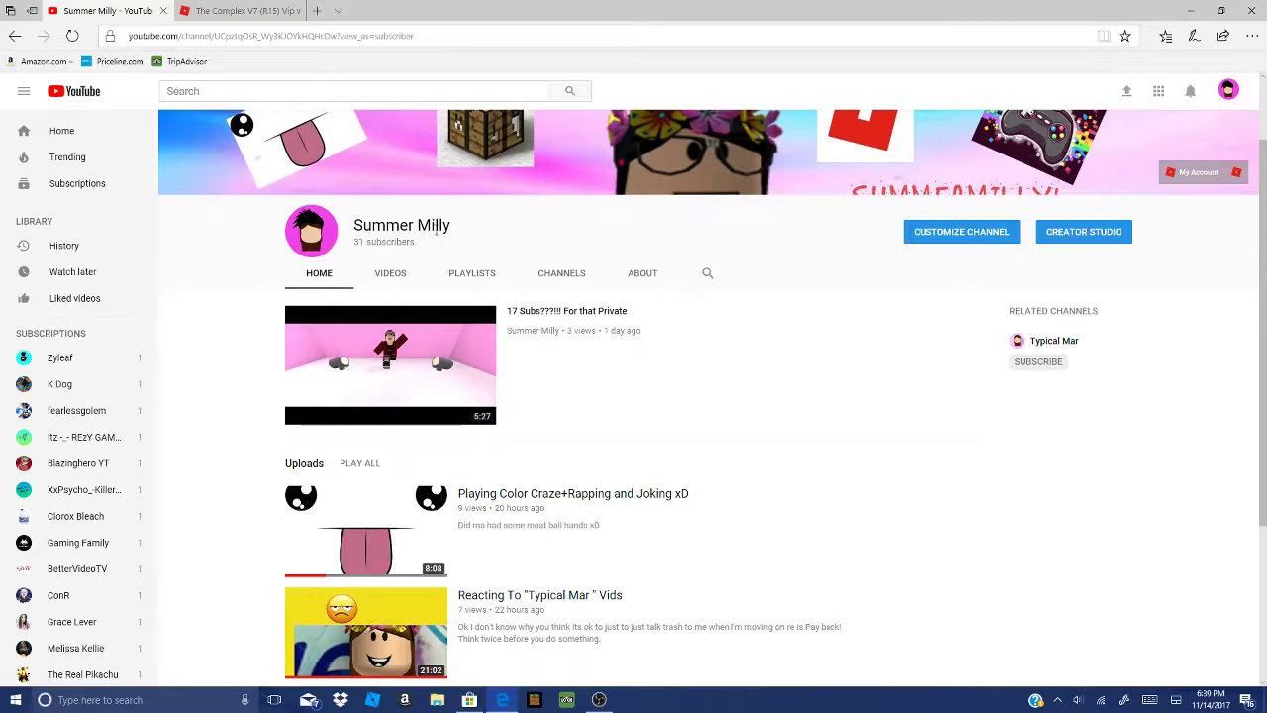
scroll(473, 341, down, 2)
scroll(473, 342, down, 2)
click(303, 654)
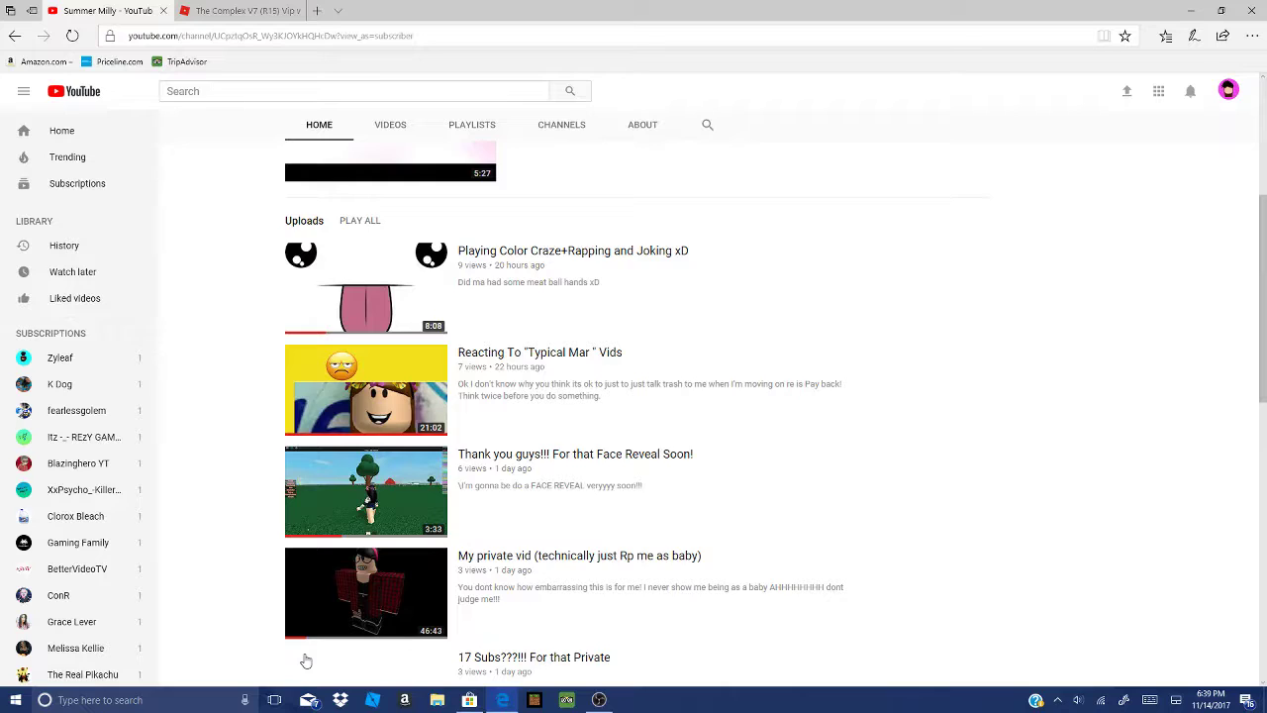
scroll(306, 661, down, 4)
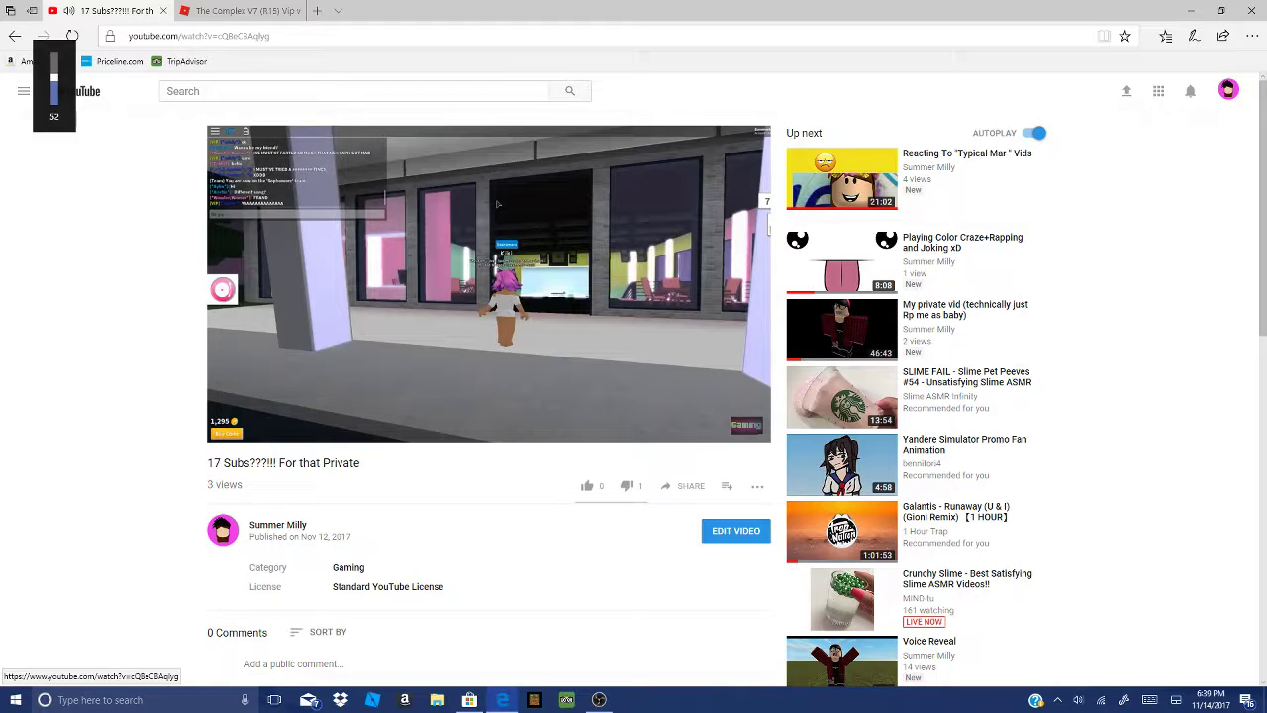
Raise the volume to full and skip the 17 Subs video ahead to about 0:59.
key(XF86AudioRaiseVolume)
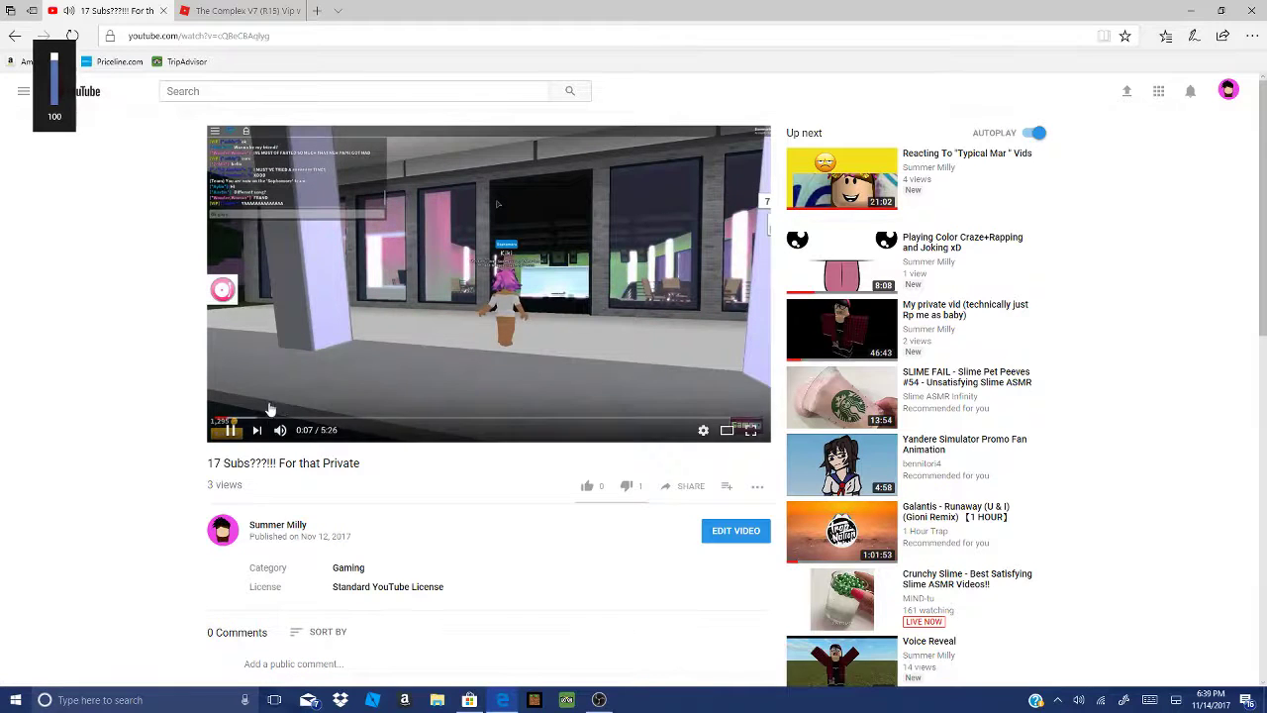
click(257, 420)
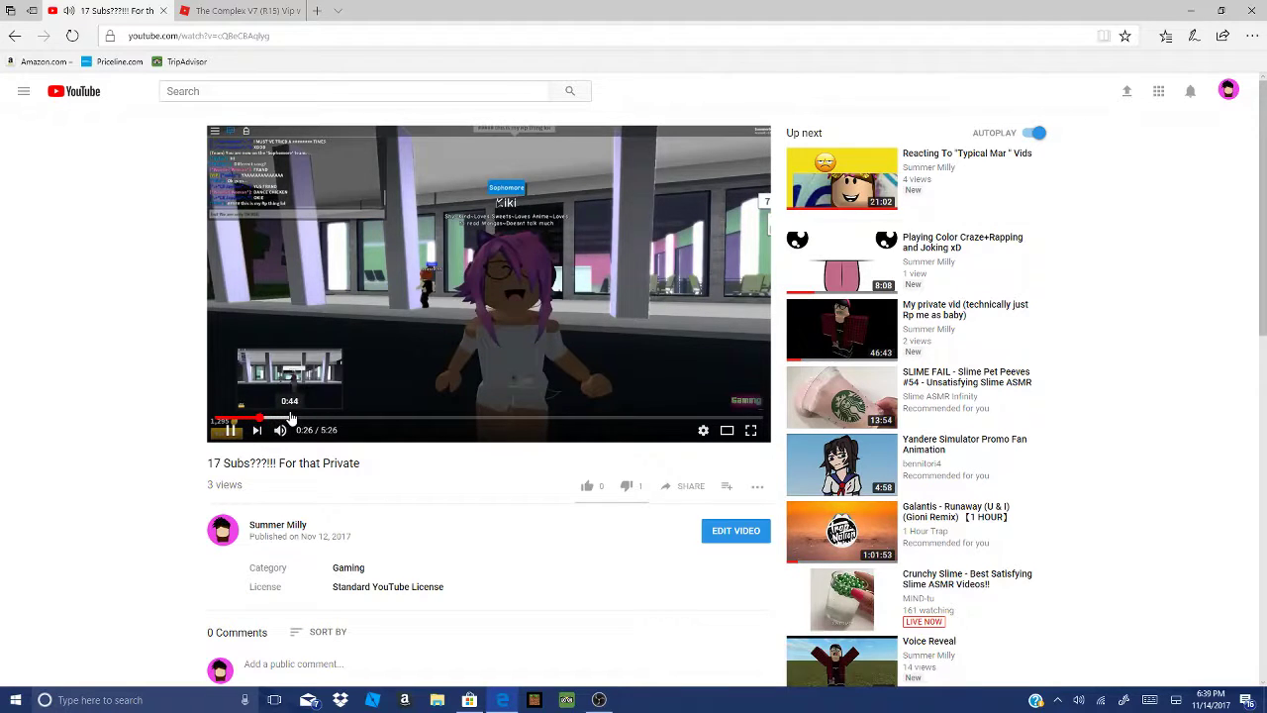
click(290, 420)
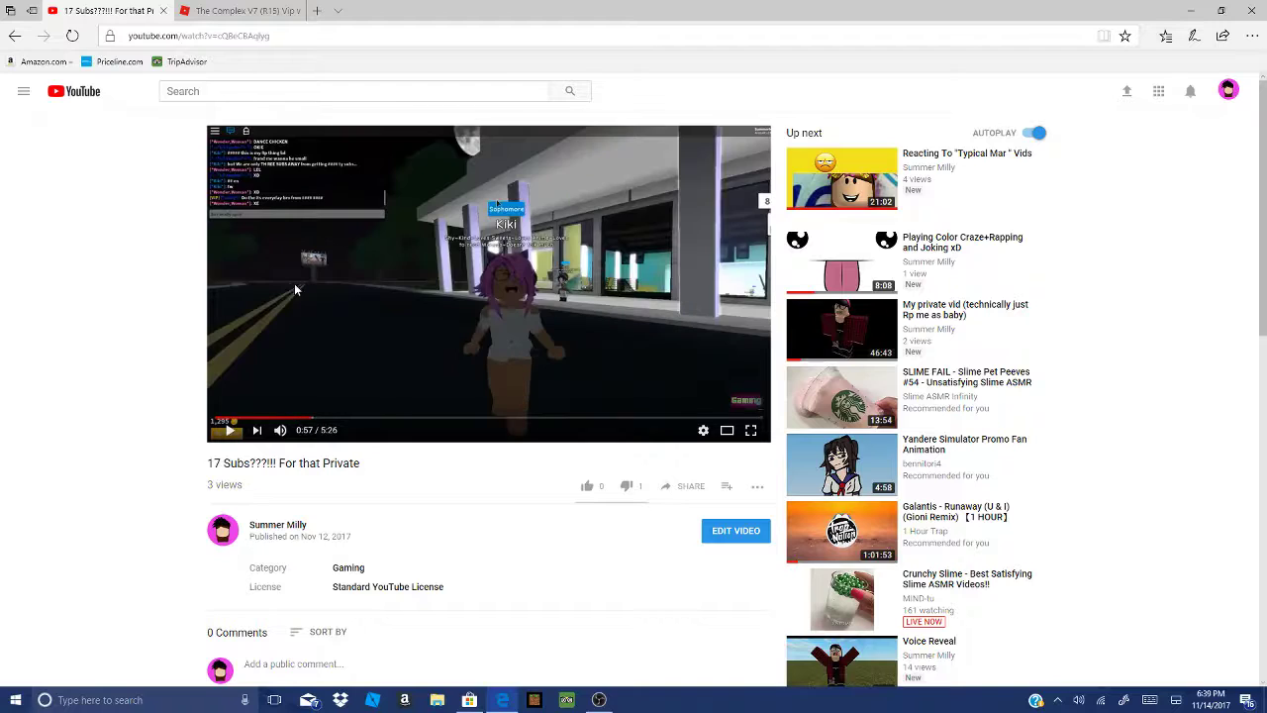
click(404, 341)
scroll(404, 342, down, 5)
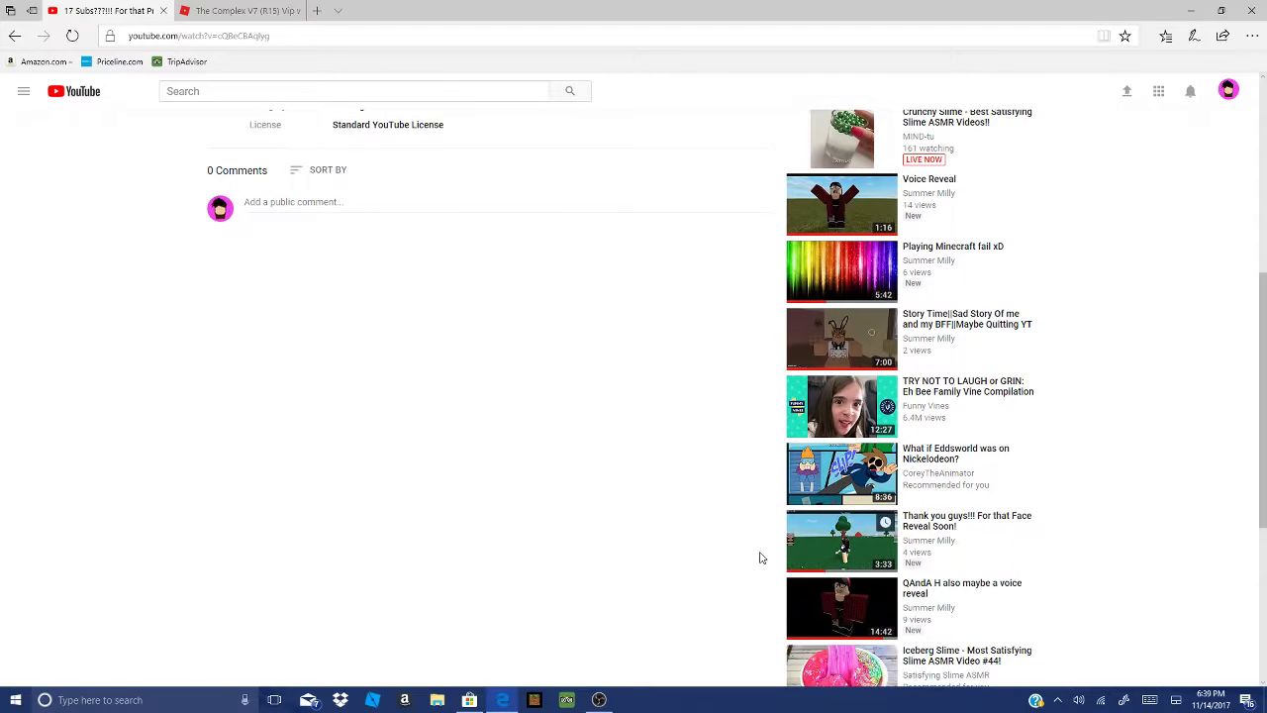
scroll(608, 634, up, 5)
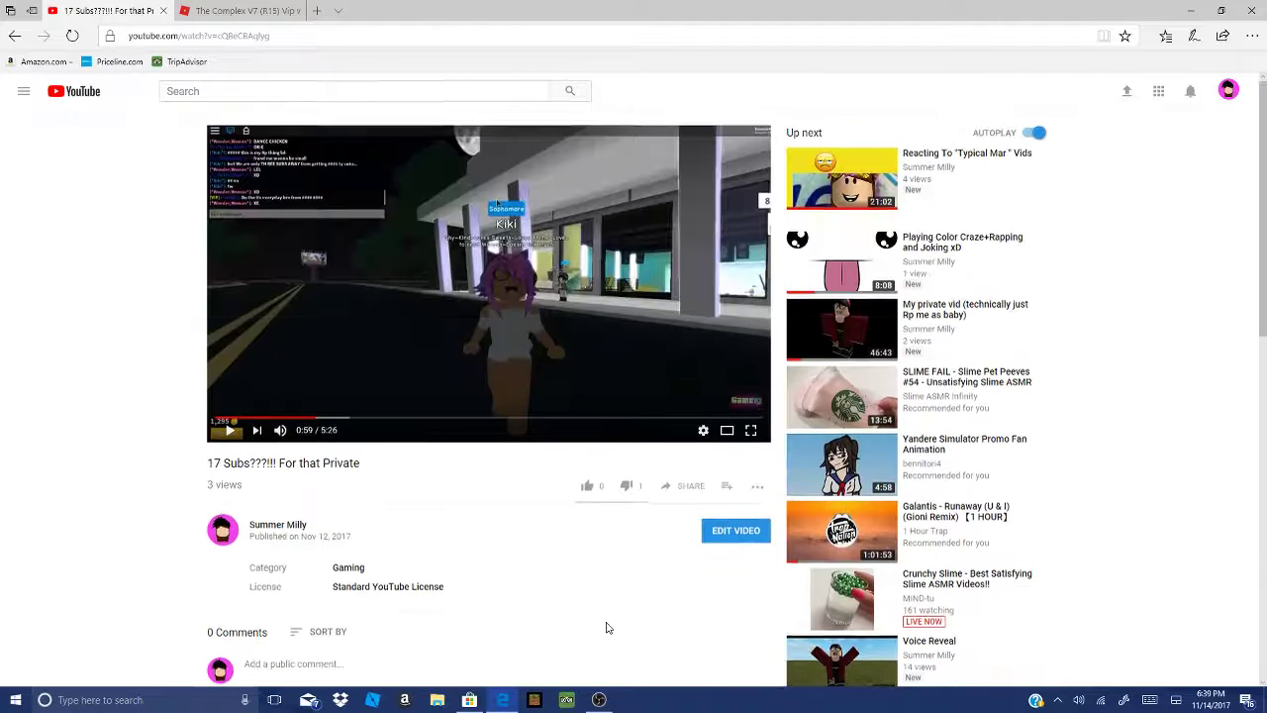
Glance at OBS Studio, minimize it again, and close the browser to reveal the desktop.
click(598, 700)
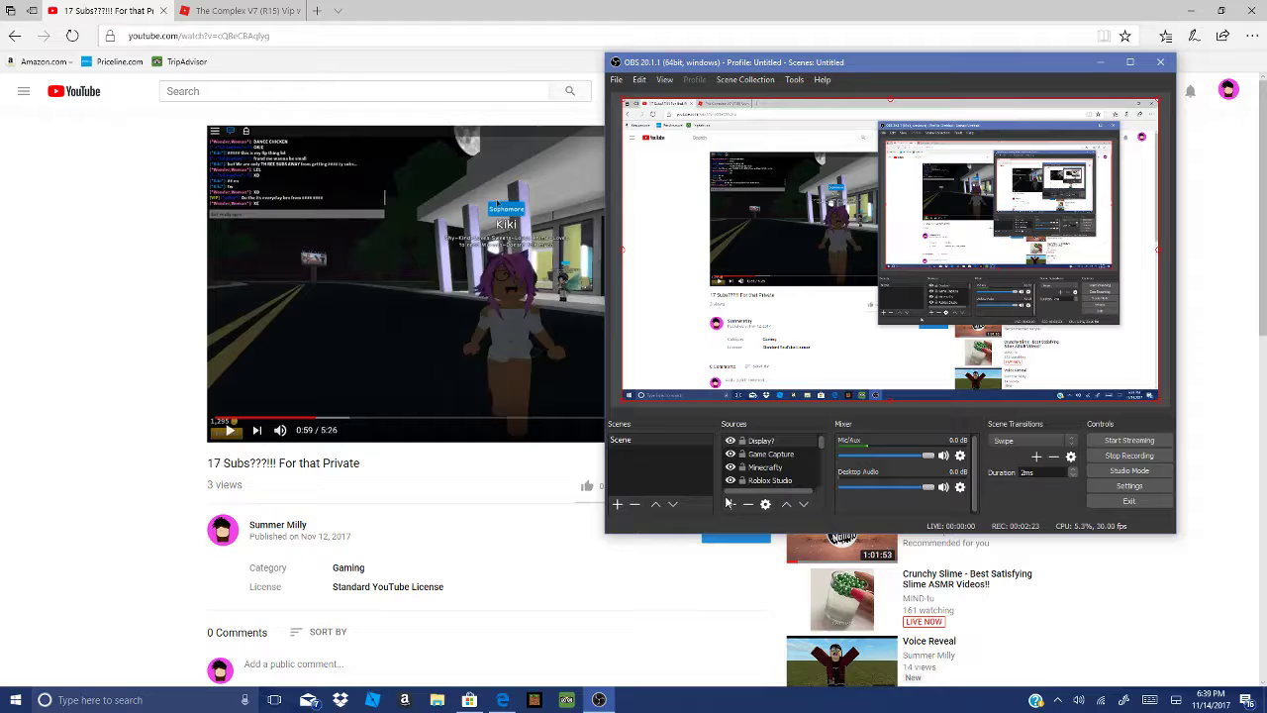
click(1097, 62)
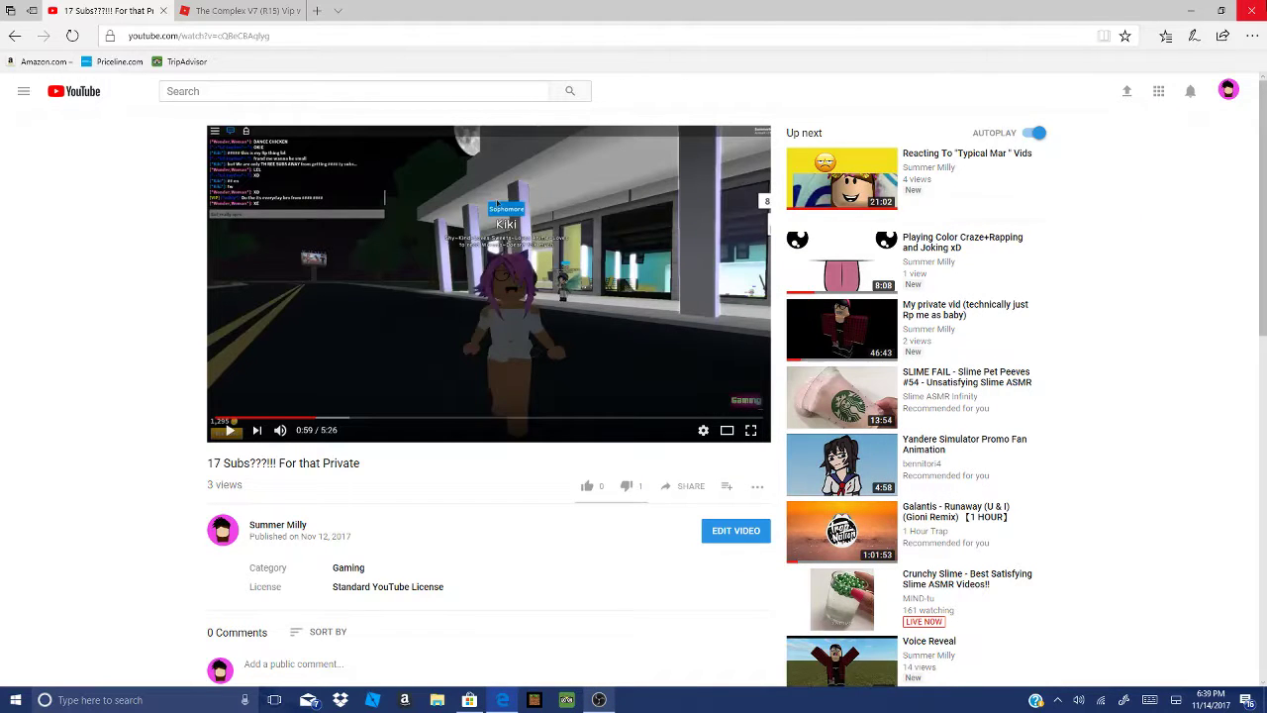
click(1251, 10)
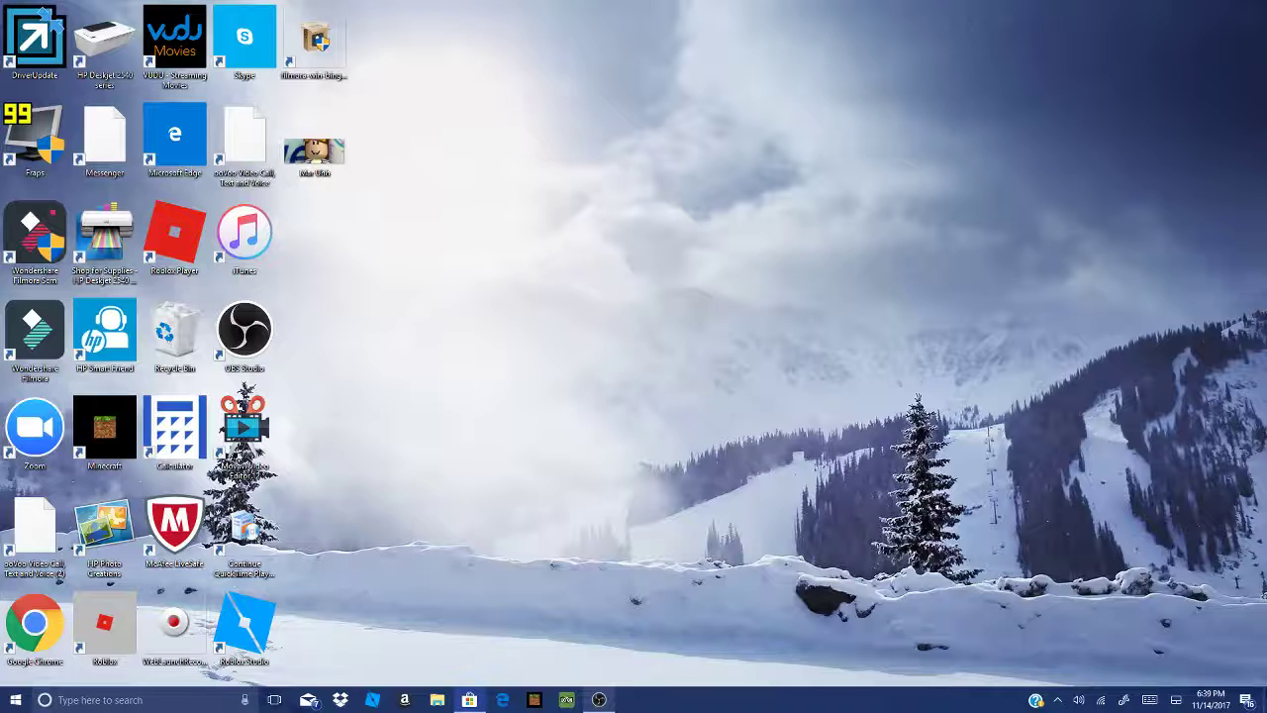